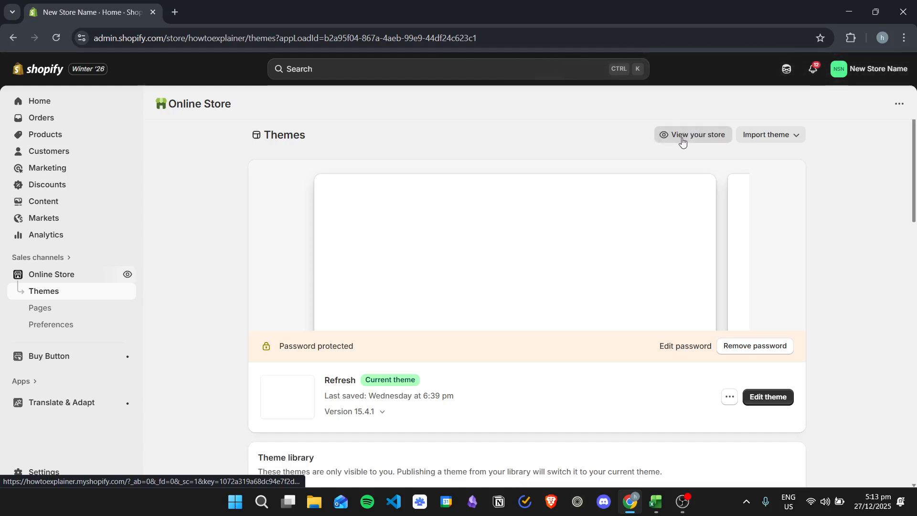
View the online store and open the Athletic Running Shorts page from its catalog to examine the price display.
{"action": "left_click", "coordinate": [675, 135]}
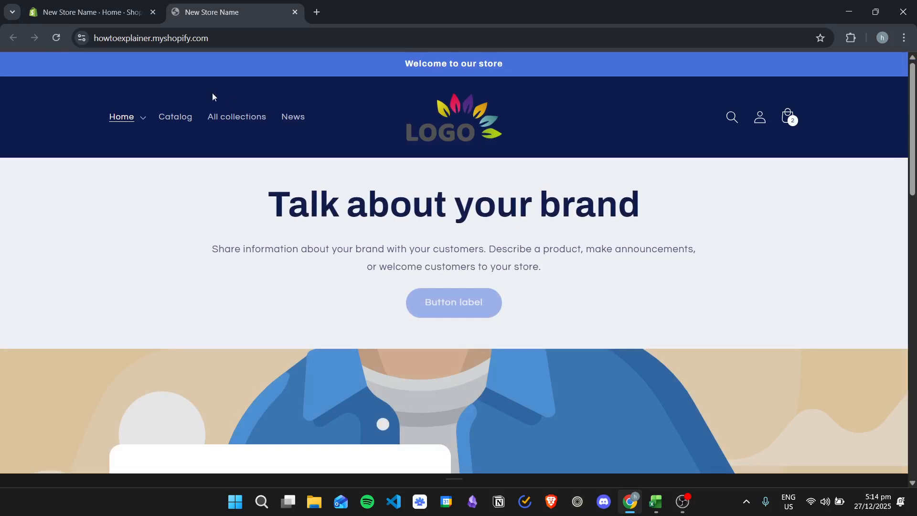
{"action": "left_click", "coordinate": [184, 120]}
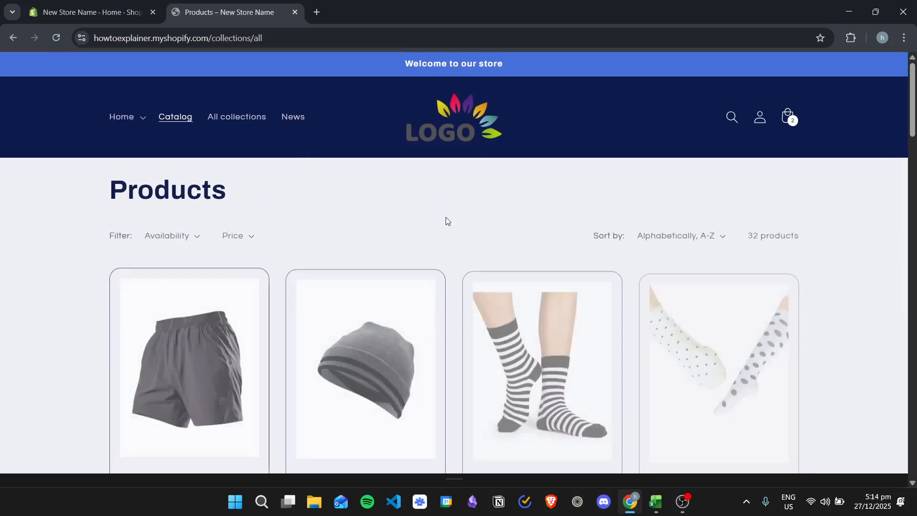
{"action": "scroll", "coordinate": [445, 221], "scroll_direction": "down", "scroll_amount": 2}
{"action": "scroll", "coordinate": [445, 220], "scroll_direction": "down", "scroll_amount": 1}
{"action": "left_click", "coordinate": [206, 262]}
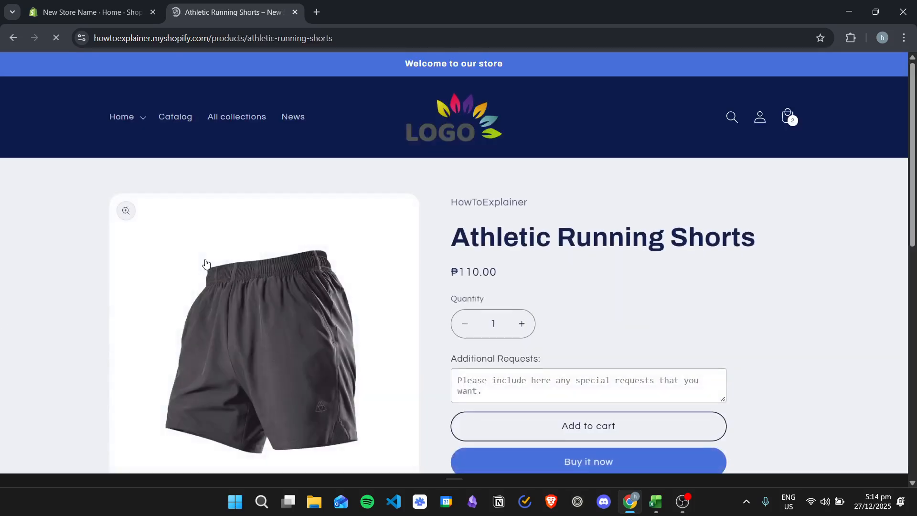
{"action": "scroll", "coordinate": [520, 271], "scroll_direction": "down", "scroll_amount": 1}
{"action": "scroll", "coordinate": [515, 245], "scroll_direction": "up", "scroll_amount": 1}
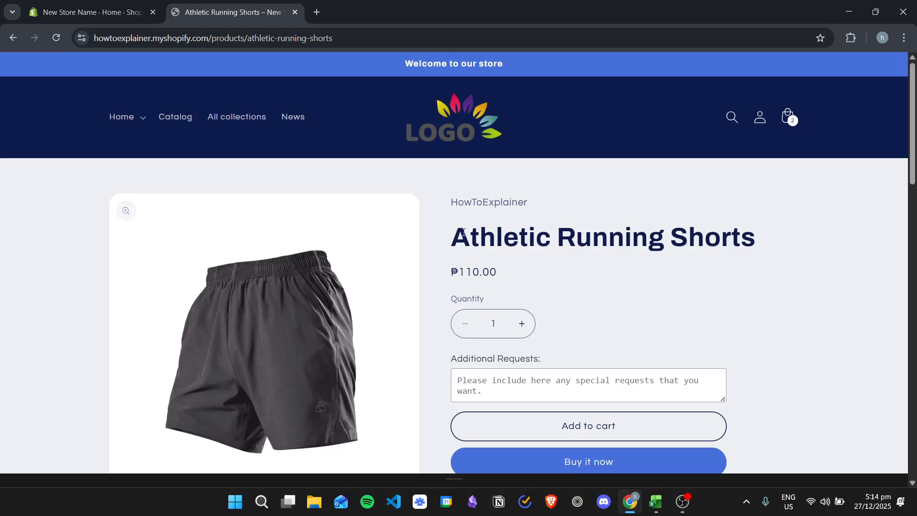
Return to the store admin and open the Athletic Running Shorts product for editing.
{"action": "left_click", "coordinate": [90, 12]}
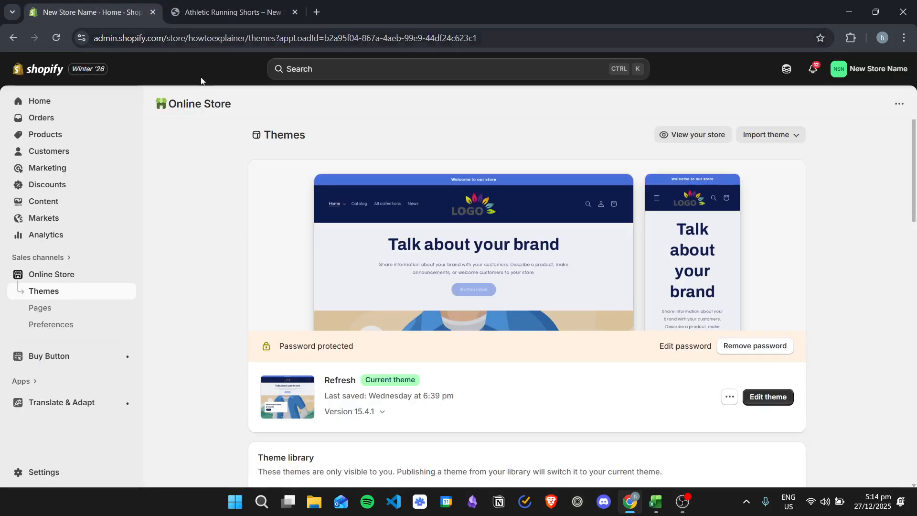
{"action": "left_click", "coordinate": [98, 137]}
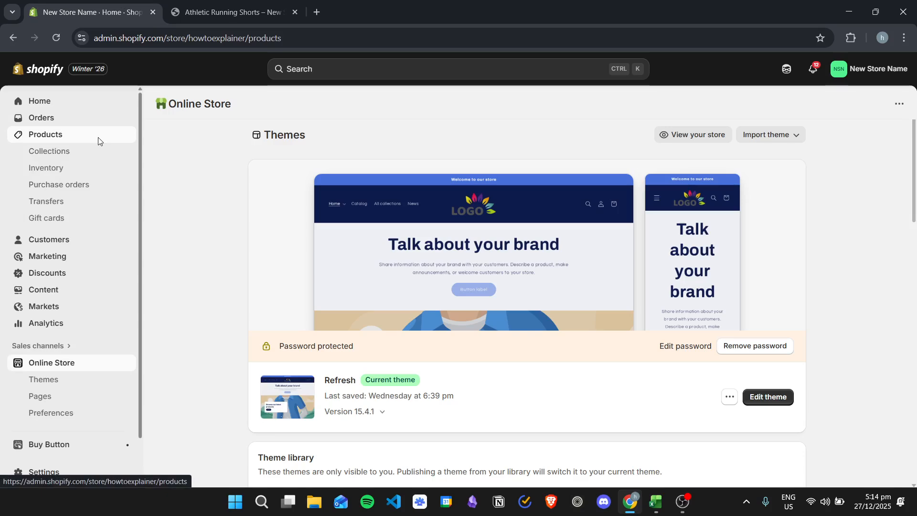
{"action": "scroll", "coordinate": [309, 311], "scroll_direction": "down", "scroll_amount": 5}
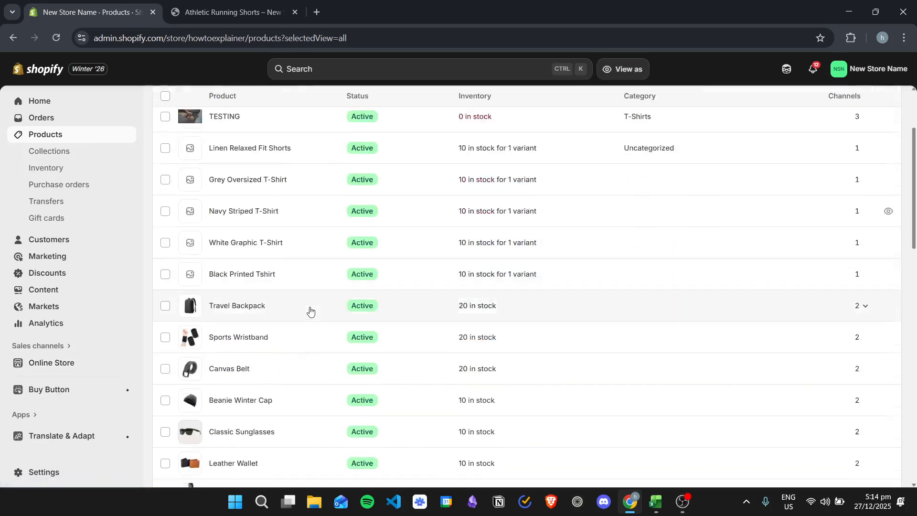
{"action": "scroll", "coordinate": [302, 292], "scroll_direction": "down", "scroll_amount": 6}
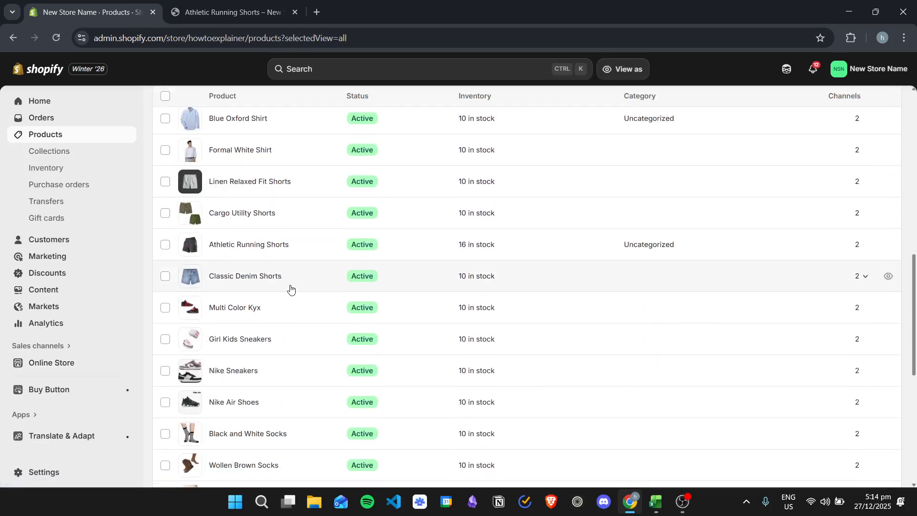
{"action": "left_click", "coordinate": [279, 246]}
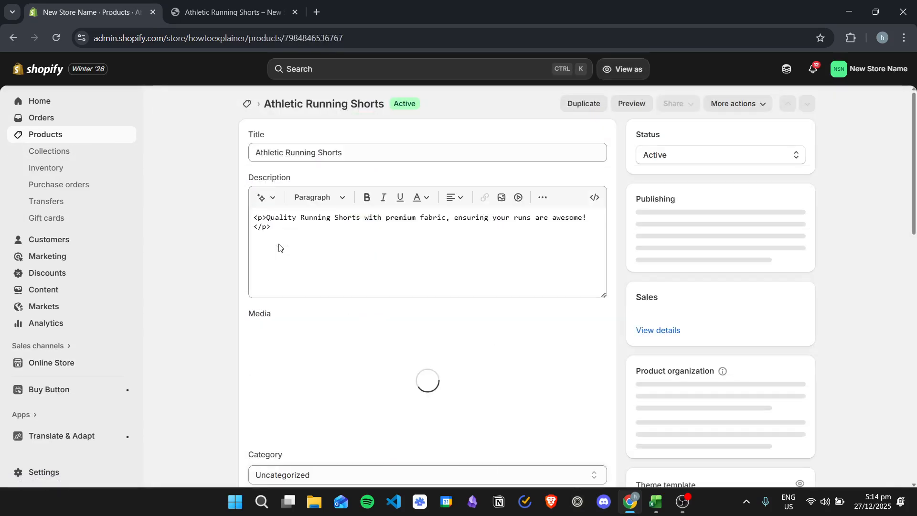
Set the compare-at price of Athletic Running Shorts to ₱200 and save the product.
{"action": "scroll", "coordinate": [210, 227], "scroll_direction": "down", "scroll_amount": 5}
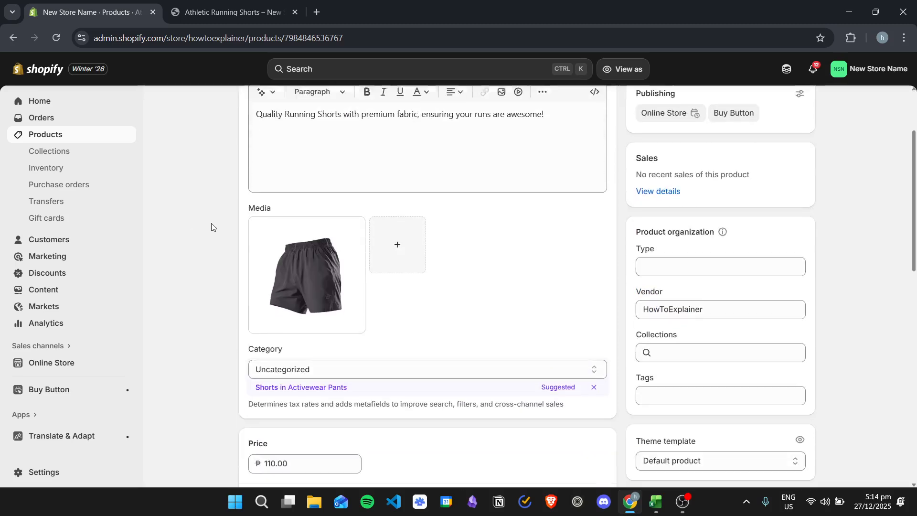
{"action": "scroll", "coordinate": [219, 223], "scroll_direction": "down", "scroll_amount": 1}
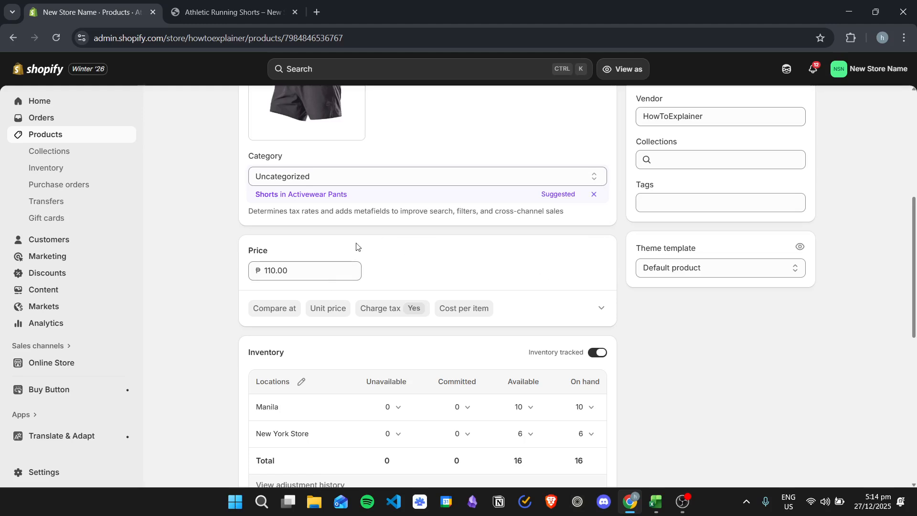
{"action": "left_click", "coordinate": [272, 308]}
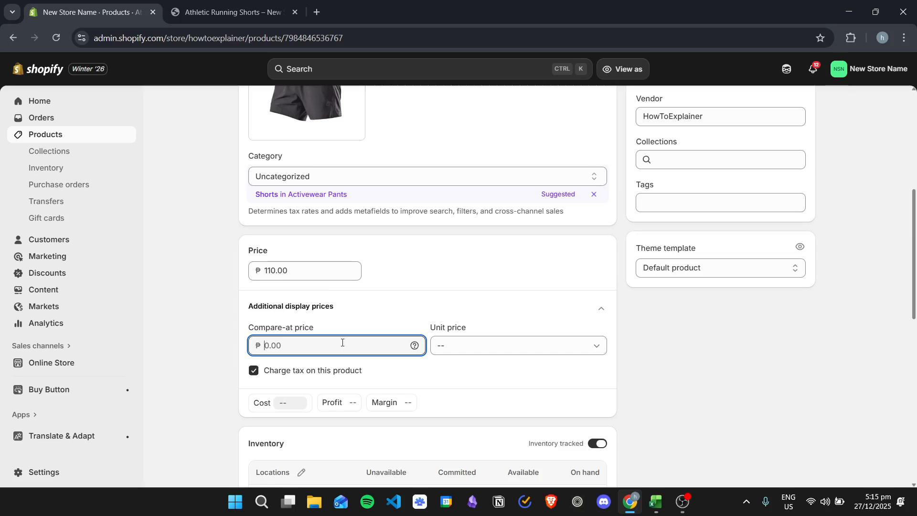
{"action": "type", "text": "200"}
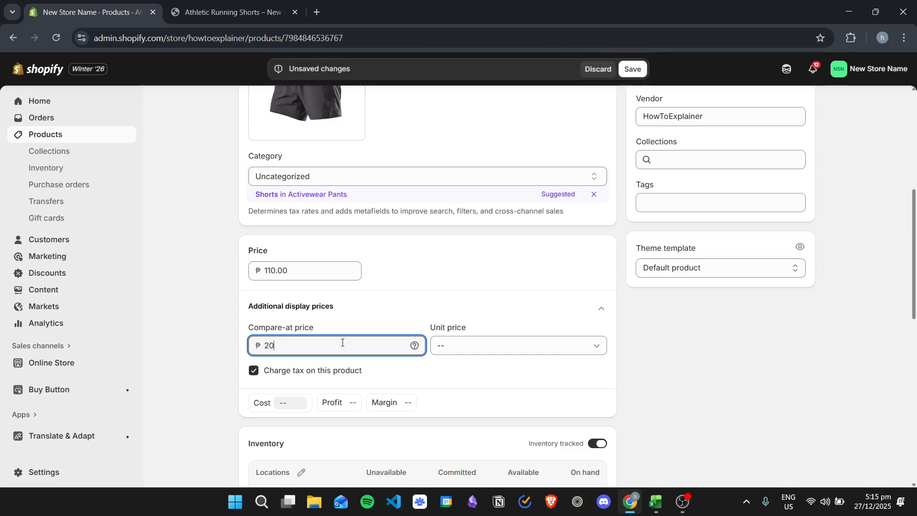
{"action": "left_click", "coordinate": [626, 67]}
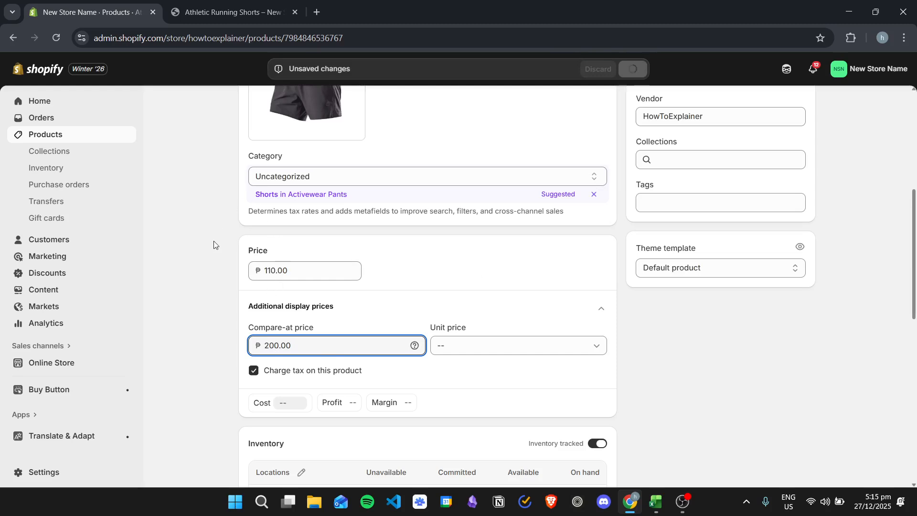
Reload the Athletic Running Shorts storefront page and examine how its price is displayed.
{"action": "left_click", "coordinate": [217, 2]}
{"action": "left_click", "coordinate": [56, 38]}
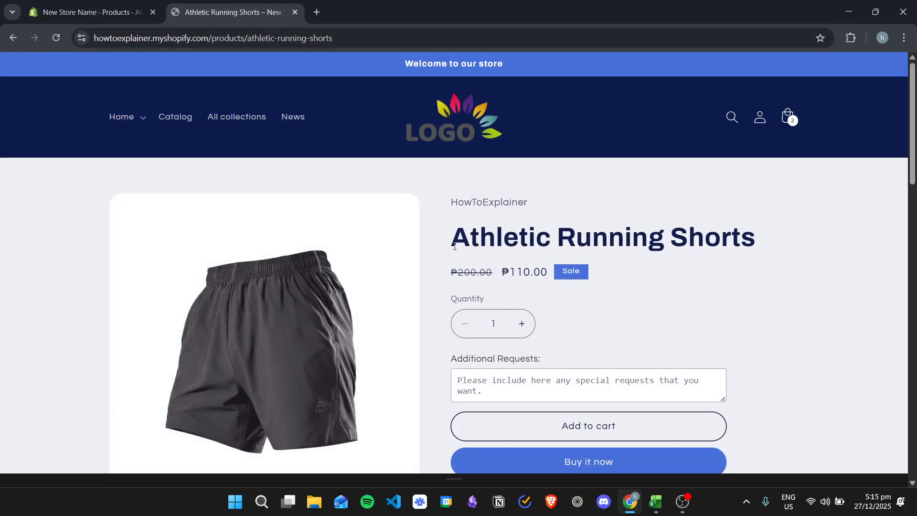
{"action": "scroll", "coordinate": [459, 268], "scroll_direction": "down", "scroll_amount": 1}
{"action": "scroll", "coordinate": [439, 265], "scroll_direction": "up", "scroll_amount": 1}
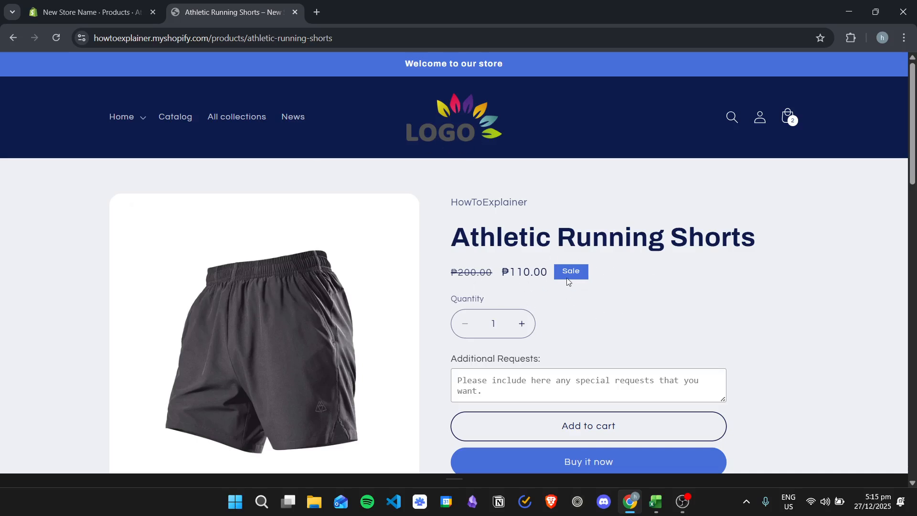
{"action": "scroll", "coordinate": [475, 225], "scroll_direction": "down", "scroll_amount": 1}
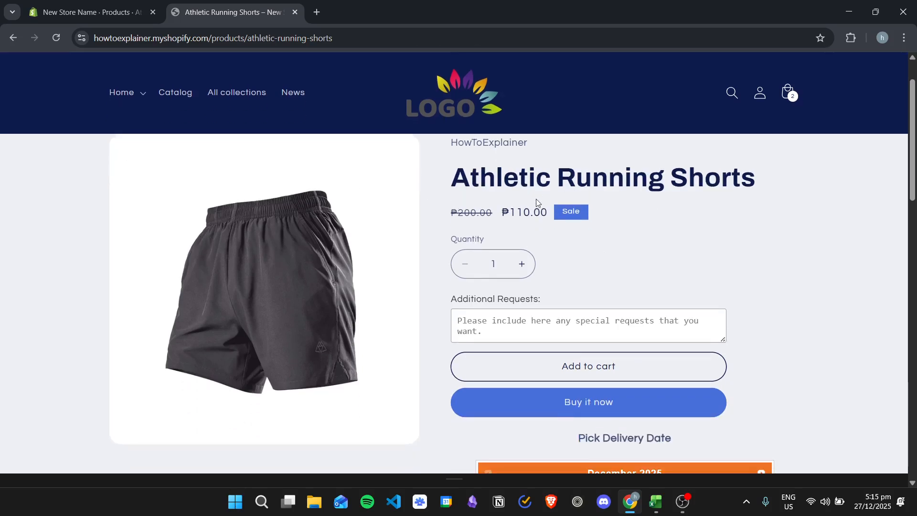
{"action": "scroll", "coordinate": [575, 210], "scroll_direction": "up", "scroll_amount": 1}
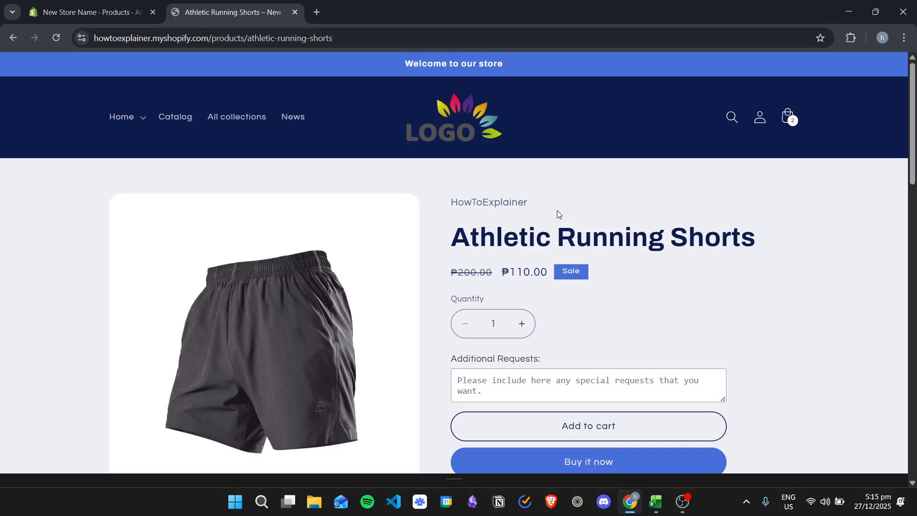
Open the Colored Short Sleeve T-Shirts page from the storefront catalog and examine its price and color options.
{"action": "left_click", "coordinate": [176, 116]}
{"action": "scroll", "coordinate": [573, 222], "scroll_direction": "down", "scroll_amount": 6}
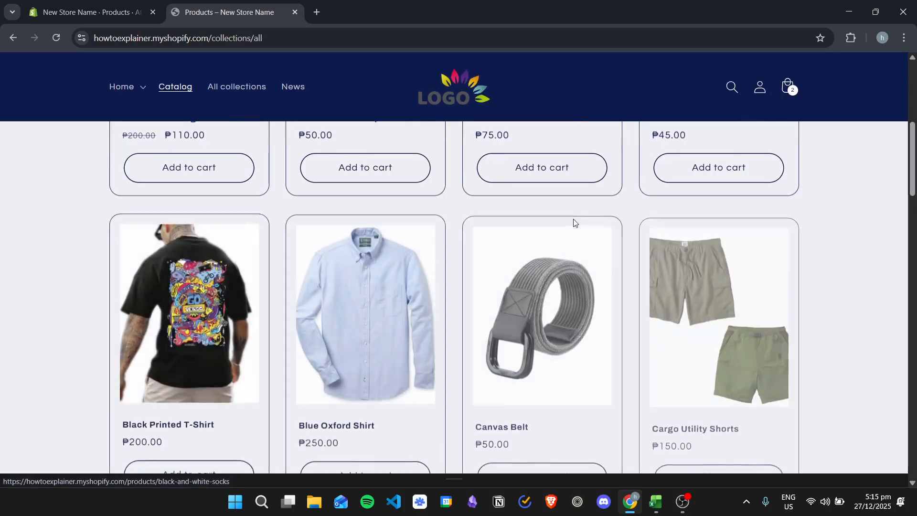
{"action": "scroll", "coordinate": [570, 221], "scroll_direction": "down", "scroll_amount": 6}
{"action": "left_click", "coordinate": [728, 268]}
{"action": "scroll", "coordinate": [720, 259], "scroll_direction": "down", "scroll_amount": 2}
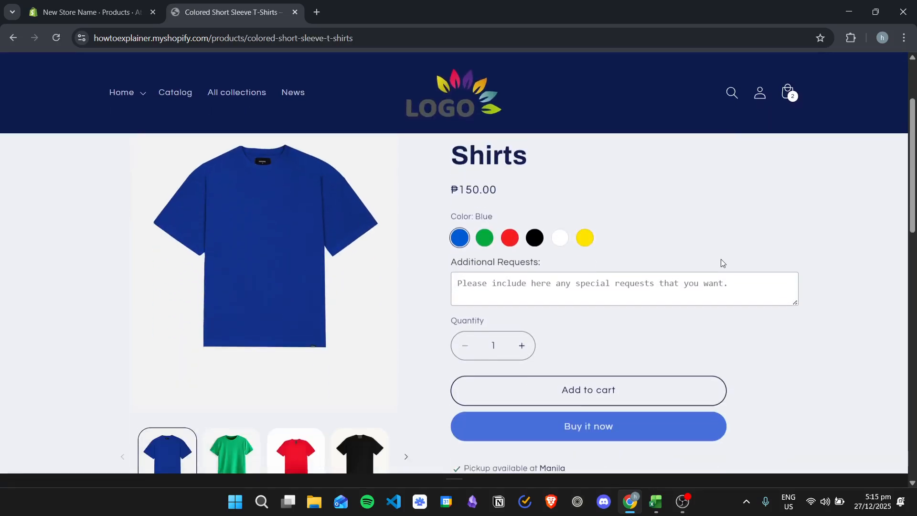
Open the Colored Short Sleeve T-Shirts product in the store admin and go to its list of color variants.
{"action": "left_click", "coordinate": [90, 12]}
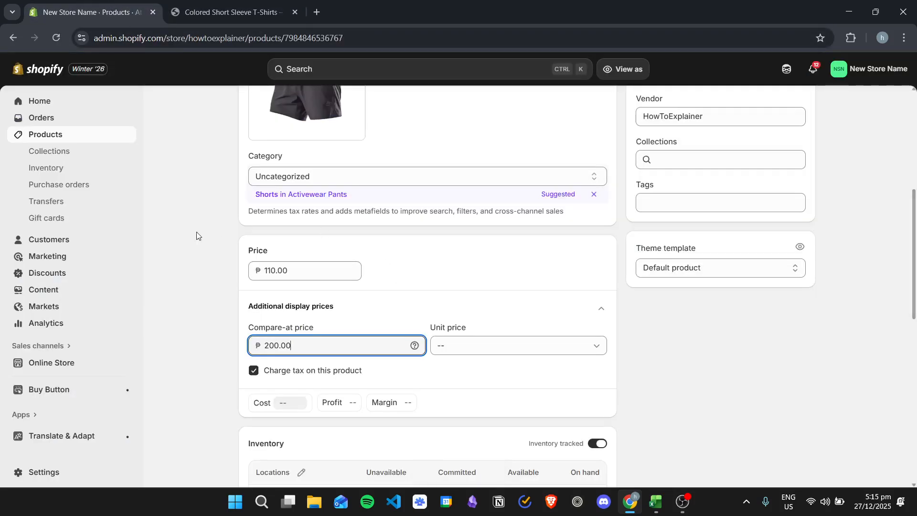
{"action": "scroll", "coordinate": [196, 231], "scroll_direction": "up", "scroll_amount": 5}
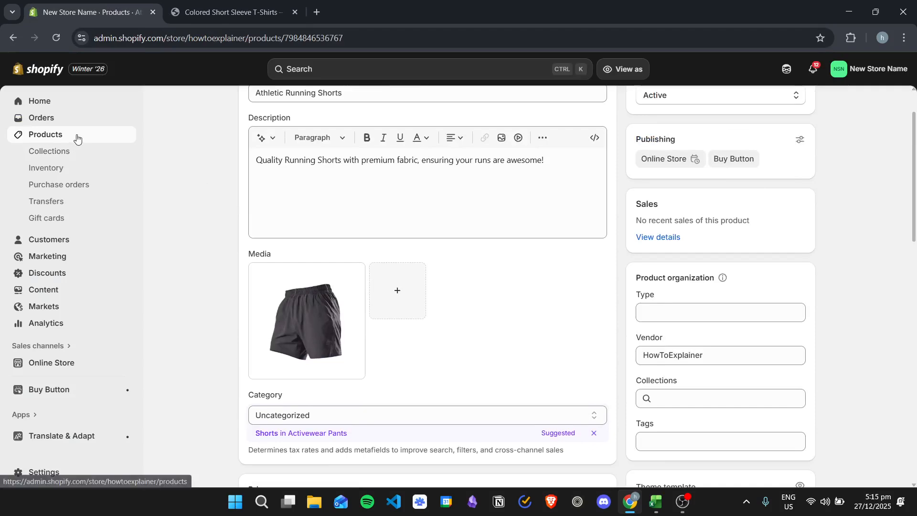
{"action": "left_click", "coordinate": [72, 138]}
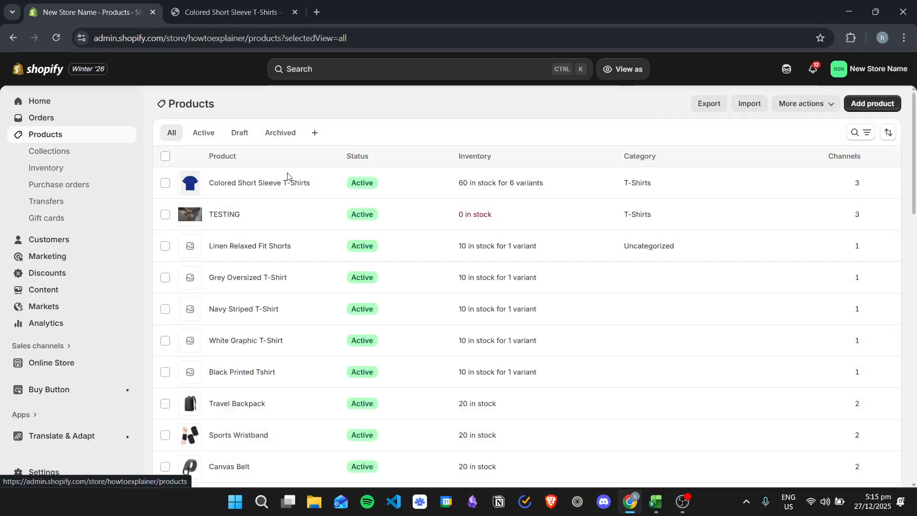
{"action": "left_click", "coordinate": [277, 184]}
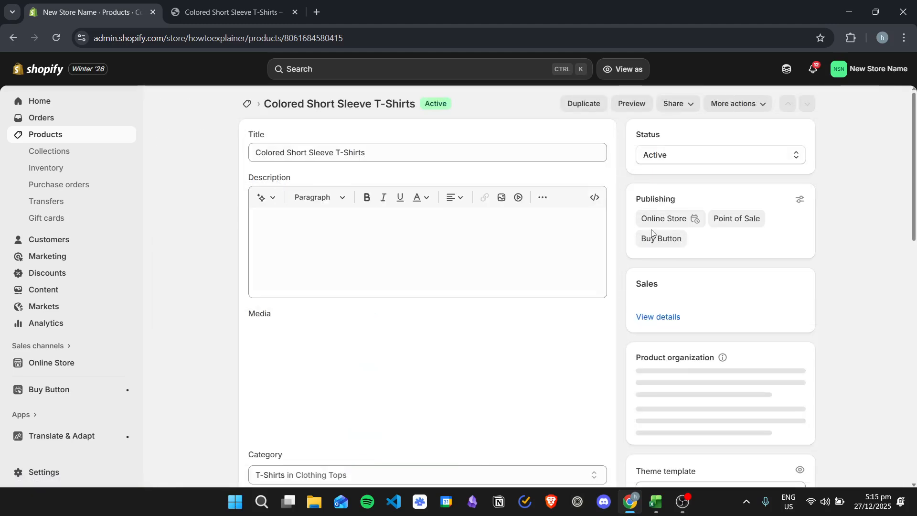
{"action": "scroll", "coordinate": [243, 305], "scroll_direction": "down", "scroll_amount": 4}
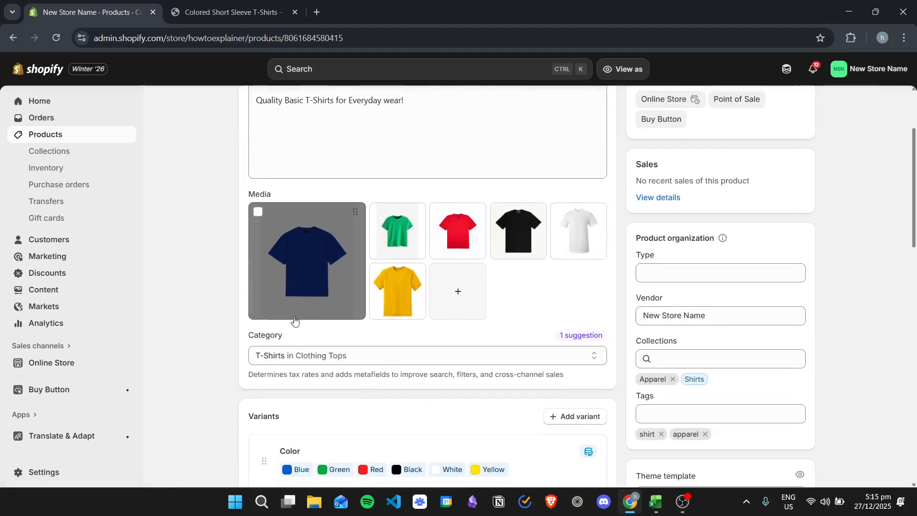
{"action": "scroll", "coordinate": [234, 291], "scroll_direction": "down", "scroll_amount": 2}
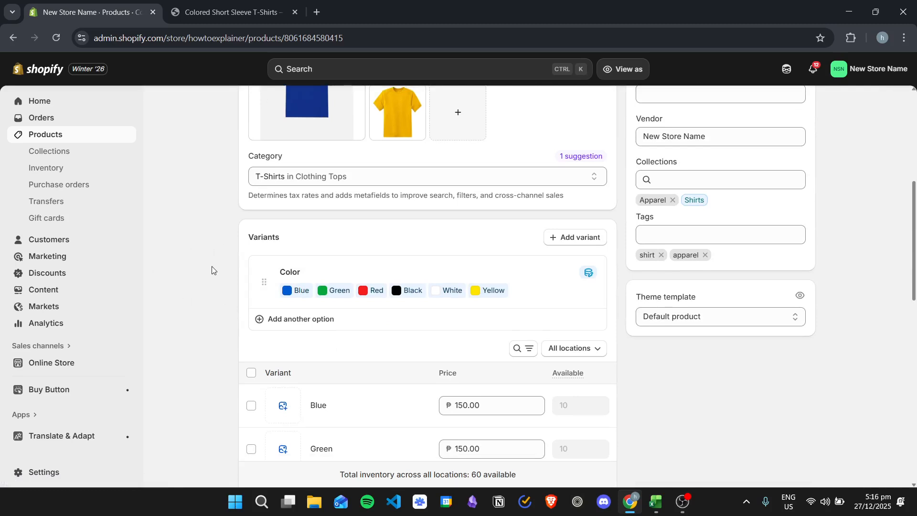
{"action": "scroll", "coordinate": [215, 272], "scroll_direction": "down", "scroll_amount": 1}
{"action": "scroll", "coordinate": [200, 280], "scroll_direction": "down", "scroll_amount": 1}
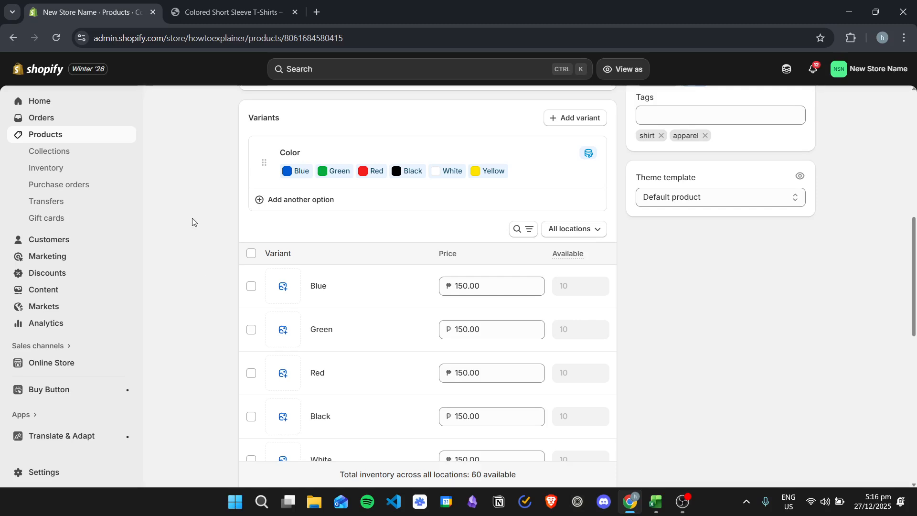
{"action": "scroll", "coordinate": [213, 280], "scroll_direction": "down", "scroll_amount": 1}
{"action": "scroll", "coordinate": [213, 297], "scroll_direction": "up", "scroll_amount": 2}
{"action": "scroll", "coordinate": [199, 321], "scroll_direction": "down", "scroll_amount": 1}
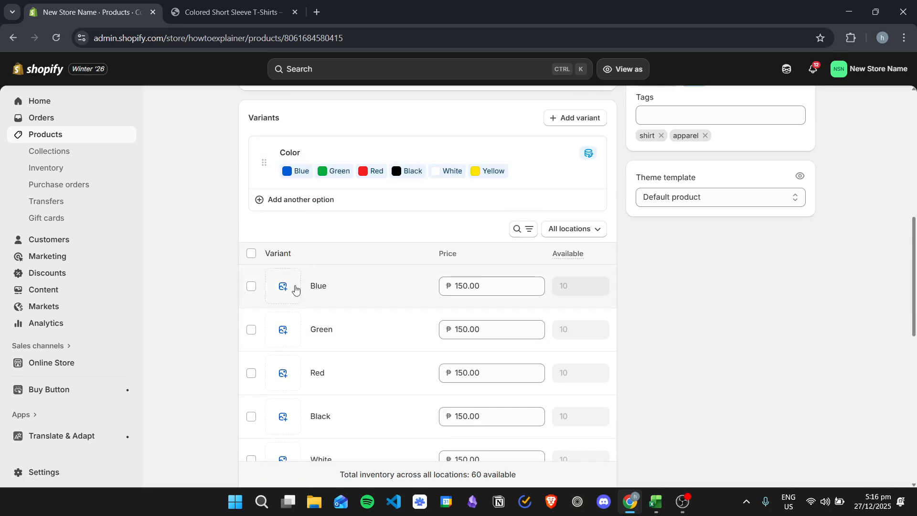
Set the compare-at price of the T-shirts' Blue variant to ₱250 and save the variant.
{"action": "left_click", "coordinate": [321, 287]}
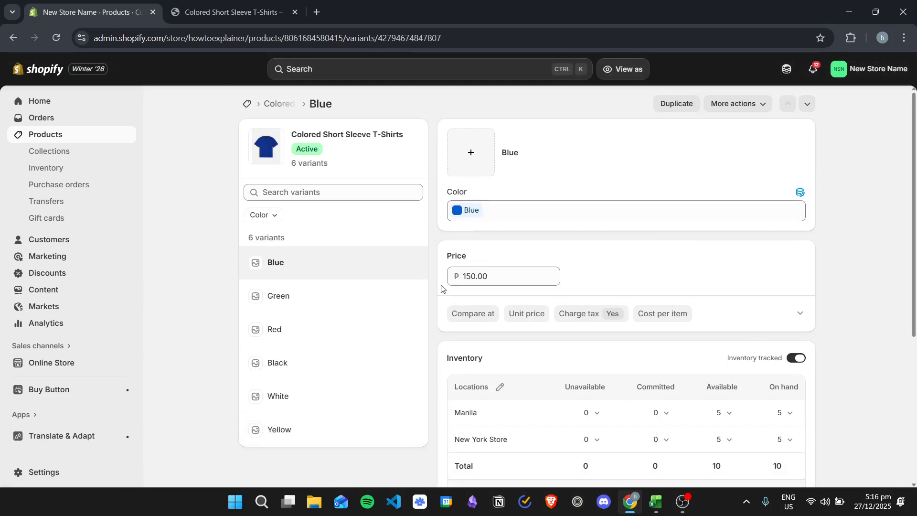
{"action": "scroll", "coordinate": [526, 272], "scroll_direction": "down", "scroll_amount": 5}
{"action": "scroll", "coordinate": [557, 284], "scroll_direction": "up", "scroll_amount": 4}
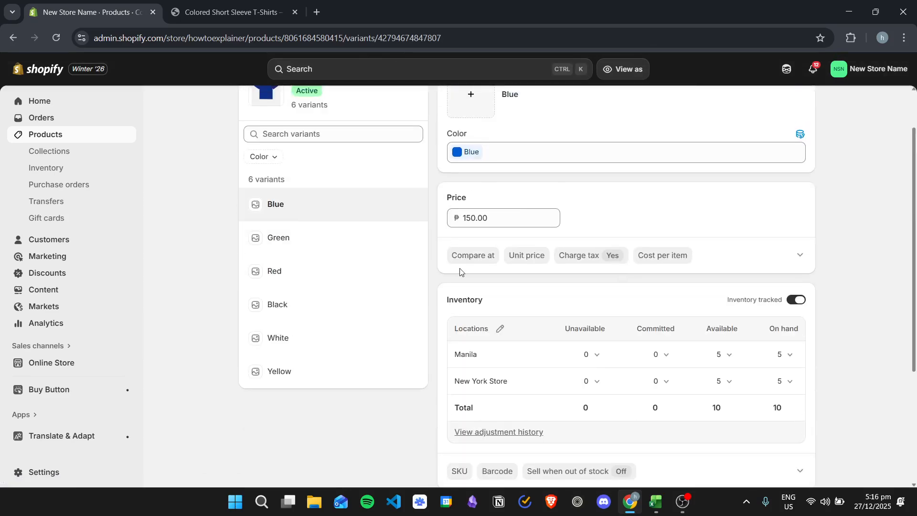
{"action": "scroll", "coordinate": [460, 271], "scroll_direction": "up", "scroll_amount": 1}
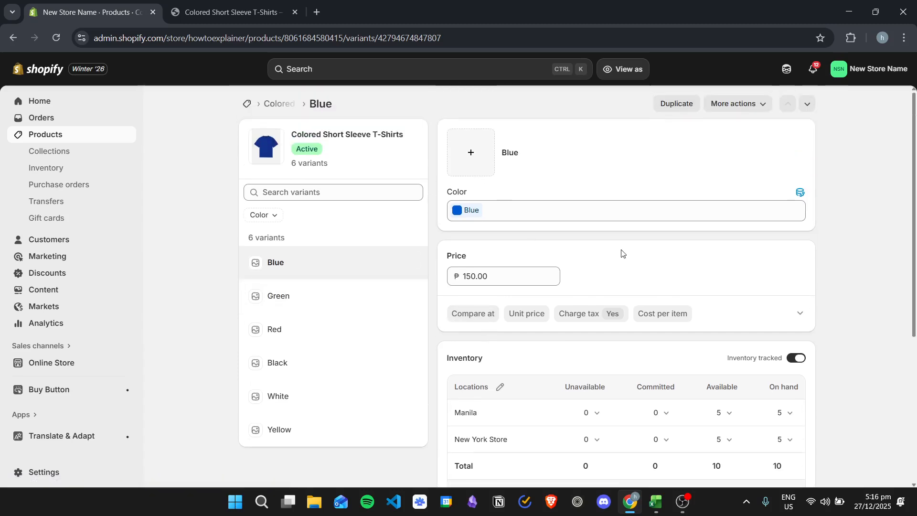
{"action": "left_click", "coordinate": [474, 315]}
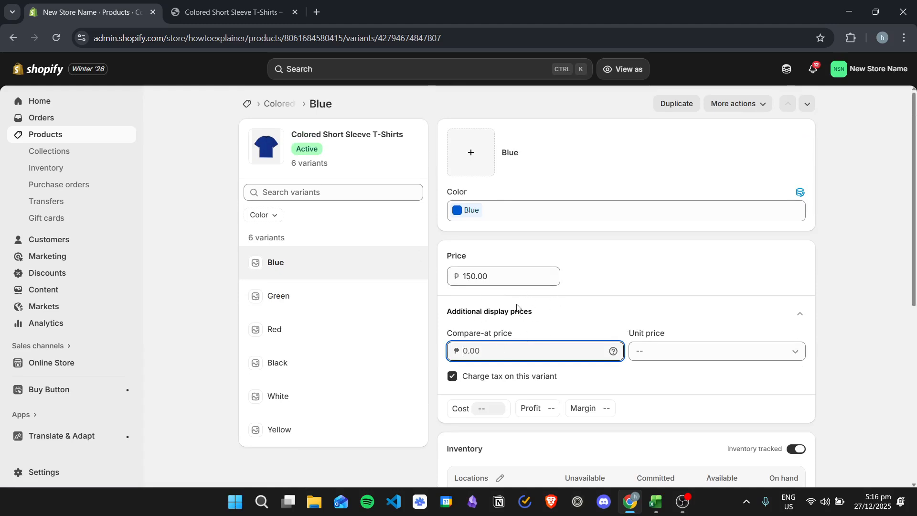
{"action": "type", "text": "250"}
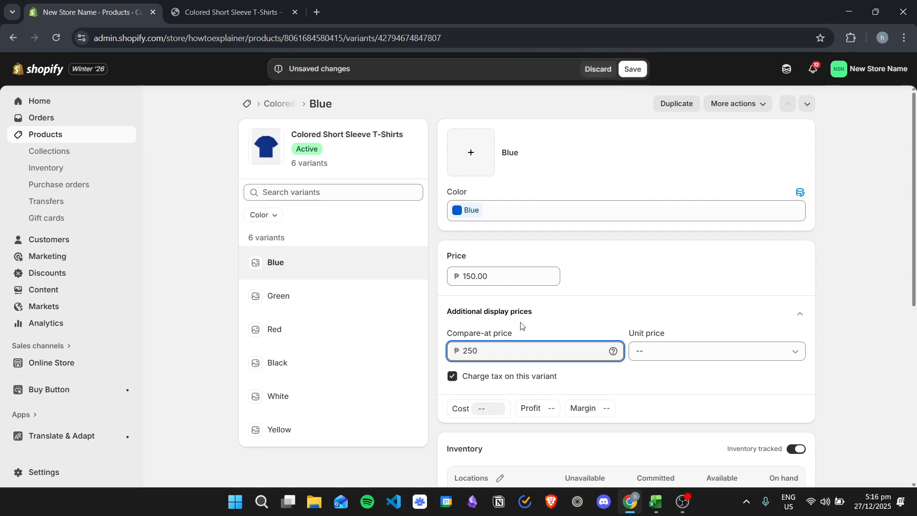
{"action": "key", "text": "ctrl+s"}
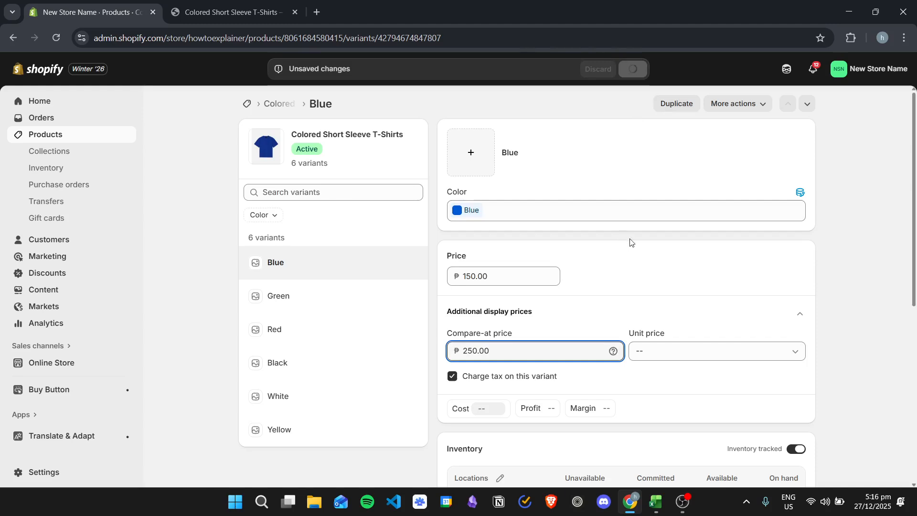
Reload the Colored Short Sleeve T-Shirts storefront page and compare the price display of the Blue variant with the other colors.
{"action": "left_click", "coordinate": [229, 12]}
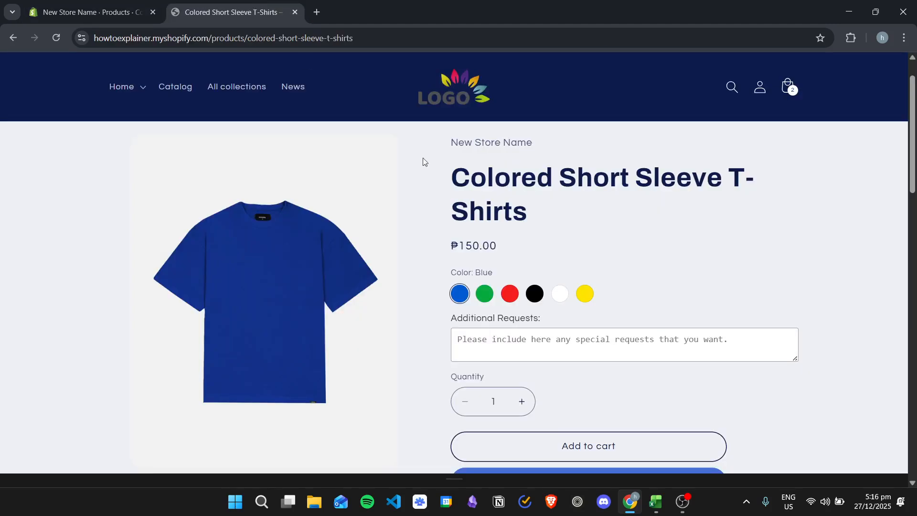
{"action": "left_click", "coordinate": [56, 38]}
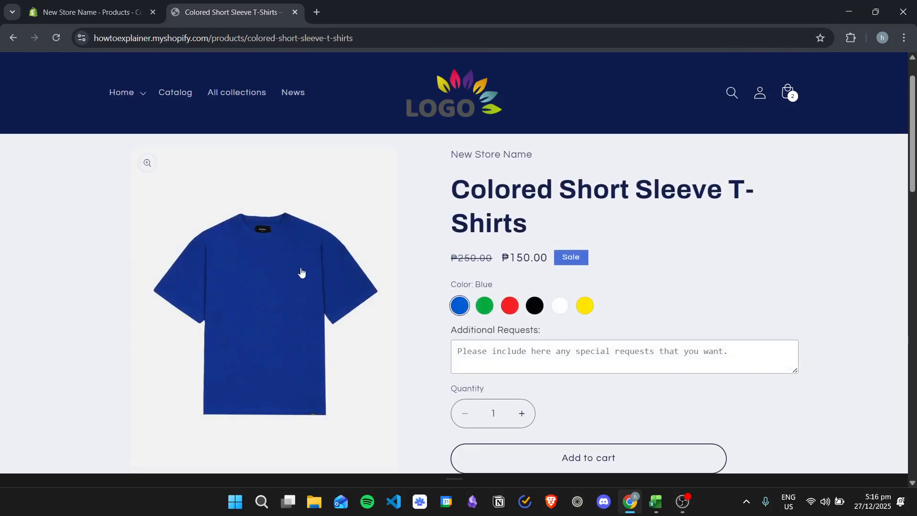
{"action": "left_click", "coordinate": [477, 306]}
{"action": "left_click", "coordinate": [509, 305]}
{"action": "left_click", "coordinate": [536, 306]}
{"action": "left_click", "coordinate": [559, 305]}
{"action": "left_click", "coordinate": [585, 306]}
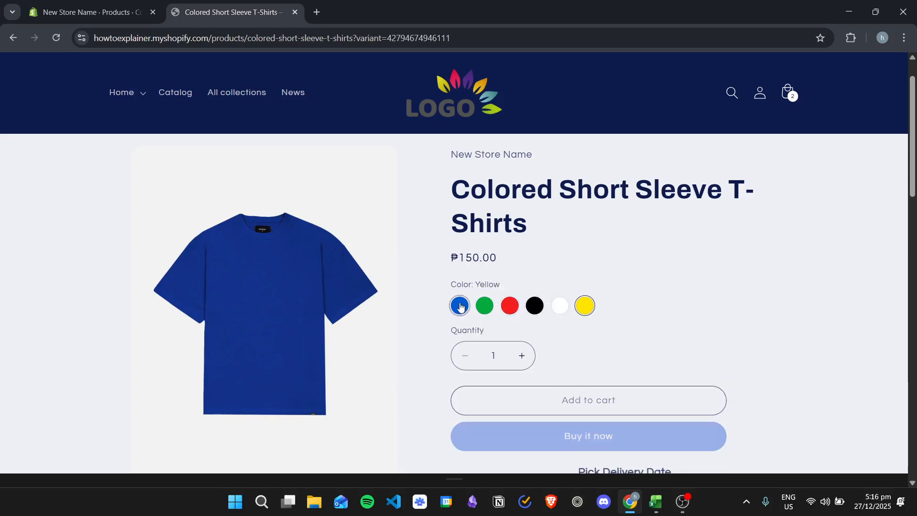
{"action": "left_click", "coordinate": [460, 306]}
Open the T-shirts' Green variant in the store admin and examine its price settings and additional actions.
{"action": "key", "text": "ctrl+Tab"}
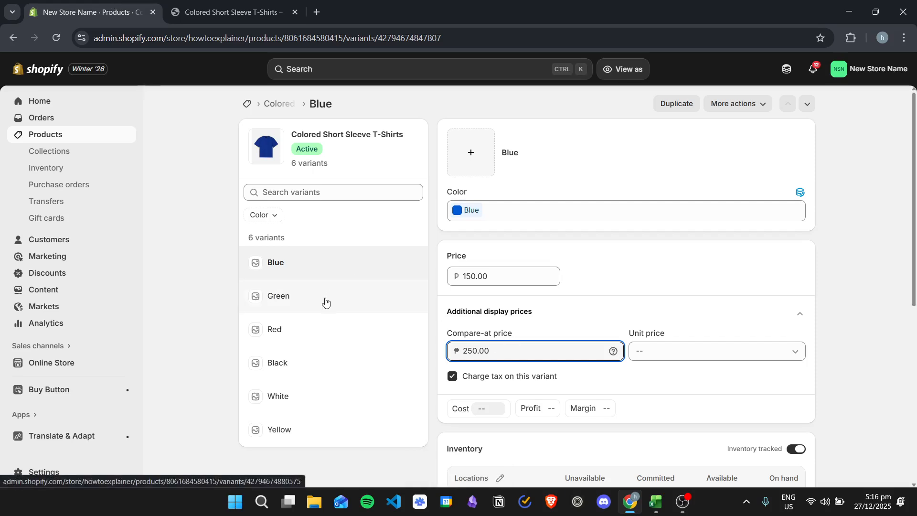
{"action": "left_click", "coordinate": [347, 303]}
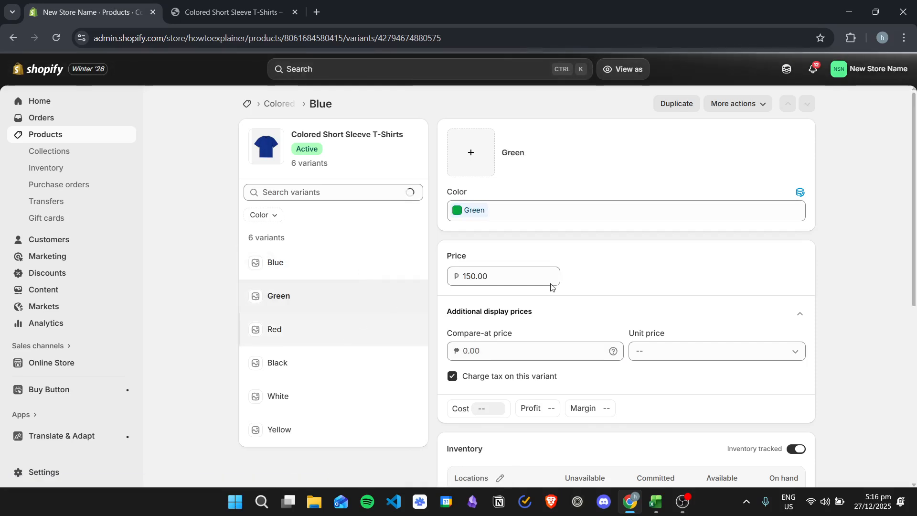
{"action": "left_click", "coordinate": [751, 104]}
{"action": "left_click", "coordinate": [751, 104]}
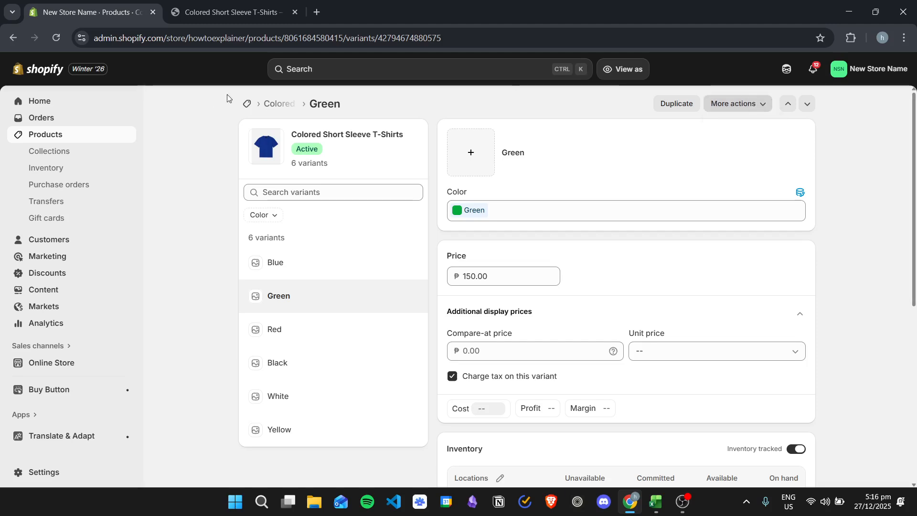
Return to the Colored Short Sleeve T-Shirts product and open all six color variants for bulk editing.
{"action": "left_click", "coordinate": [277, 103]}
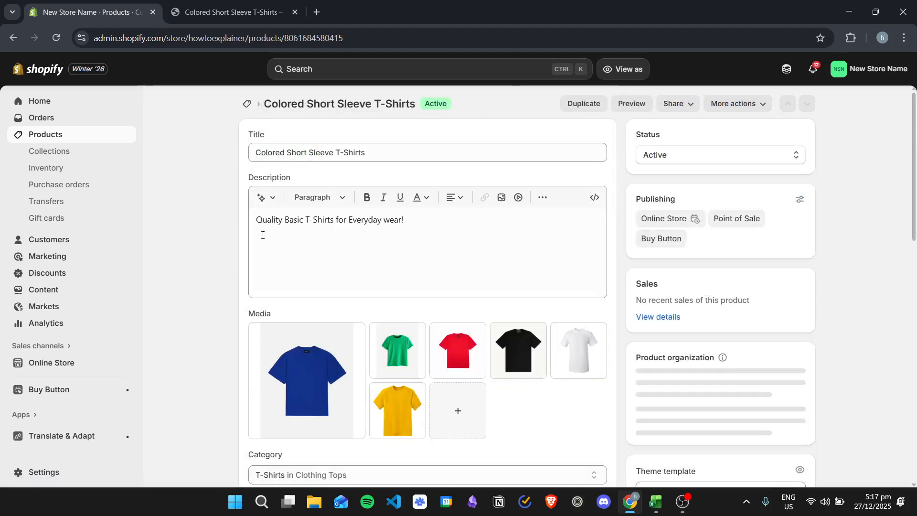
{"action": "scroll", "coordinate": [209, 227], "scroll_direction": "down", "scroll_amount": 7}
{"action": "scroll", "coordinate": [210, 230], "scroll_direction": "down", "scroll_amount": 3}
{"action": "left_click", "coordinate": [252, 197]}
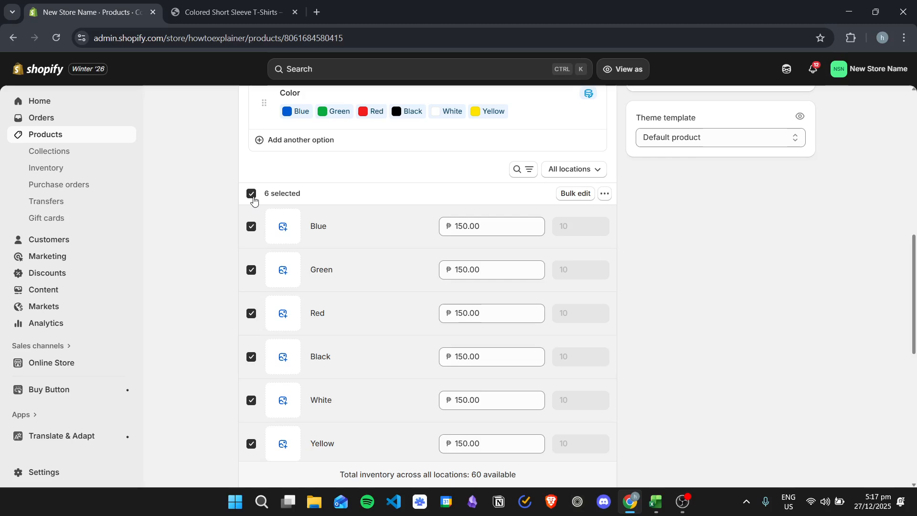
{"action": "scroll", "coordinate": [287, 301], "scroll_direction": "down", "scroll_amount": 1}
{"action": "scroll", "coordinate": [495, 266], "scroll_direction": "up", "scroll_amount": 4}
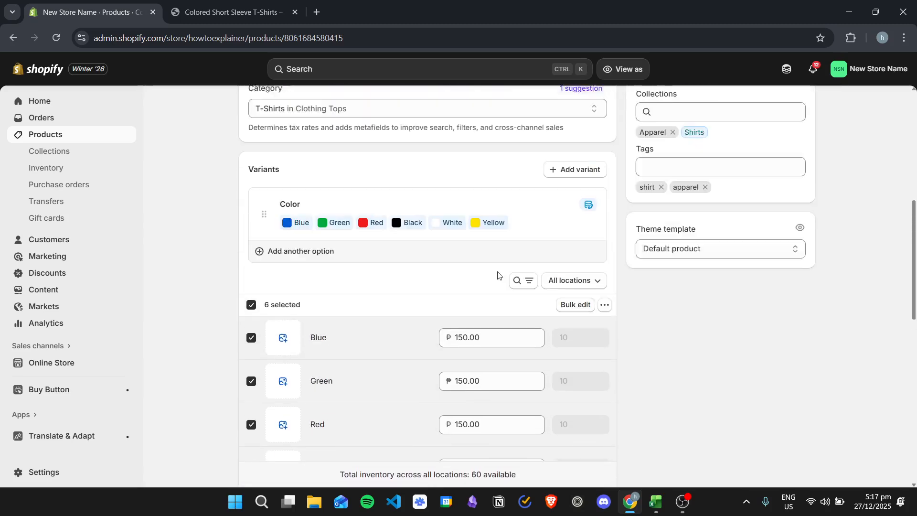
{"action": "scroll", "coordinate": [568, 296], "scroll_direction": "down", "scroll_amount": 1}
{"action": "left_click", "coordinate": [577, 254]}
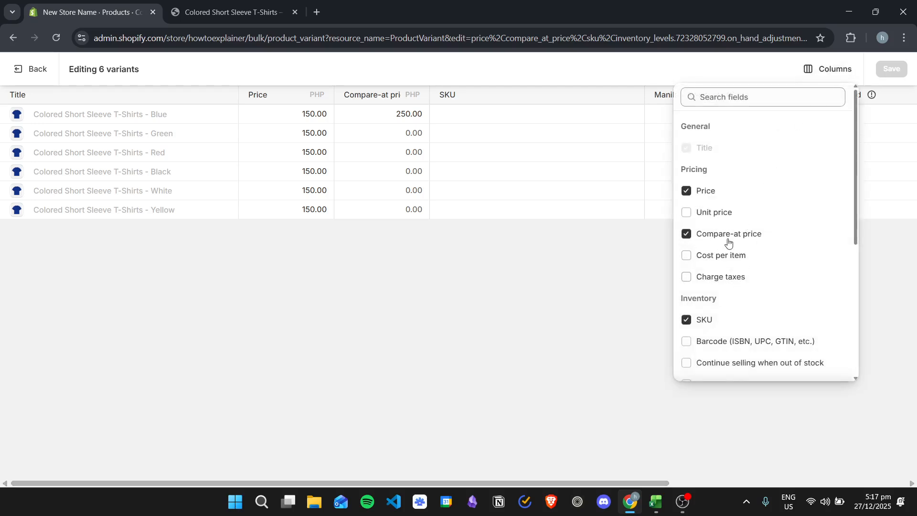
Set the compare-at price of the Green variant to 250 in the bulk editor.
{"action": "left_click", "coordinate": [456, 251]}
{"action": "left_click", "coordinate": [374, 125]}
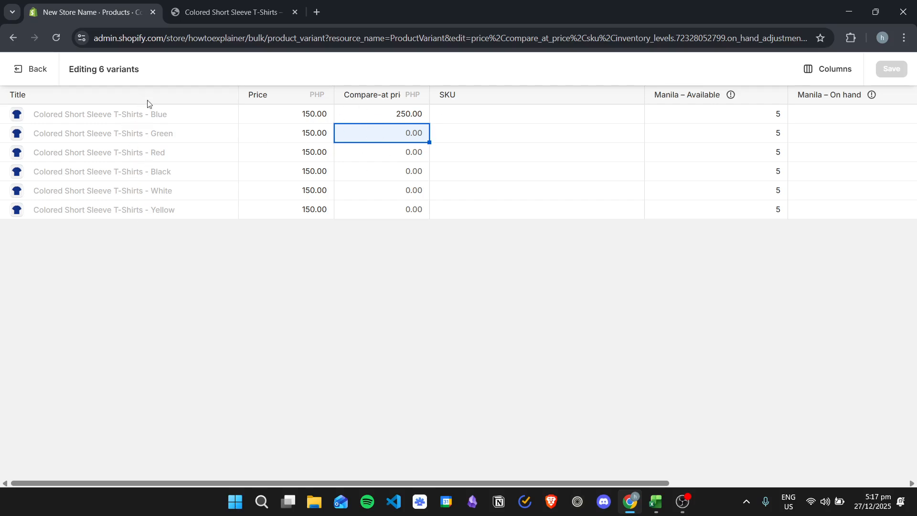
{"action": "type", "text": "25"}
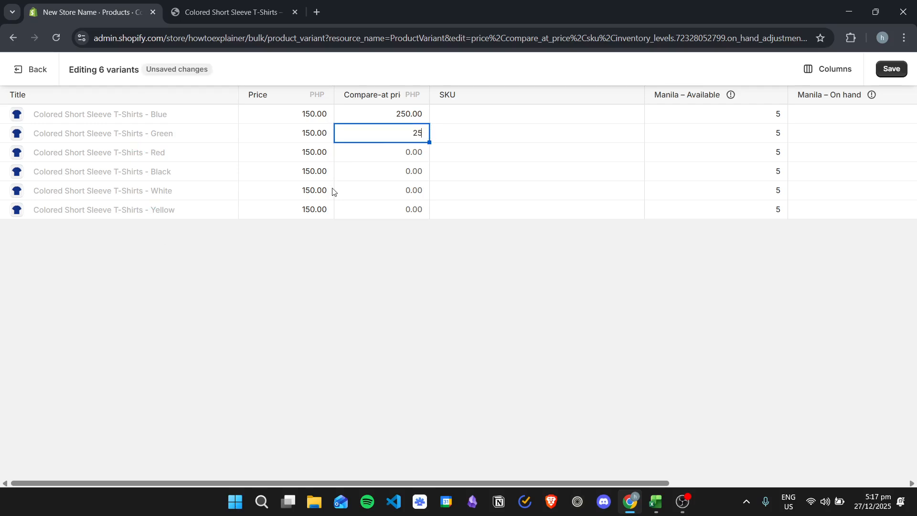
{"action": "type", "text": "0250"}
{"action": "key", "text": "BackSpace"}
{"action": "key", "text": "BackSpace"}
{"action": "key", "text": "BackSpace"}
{"action": "key", "text": "Return"}
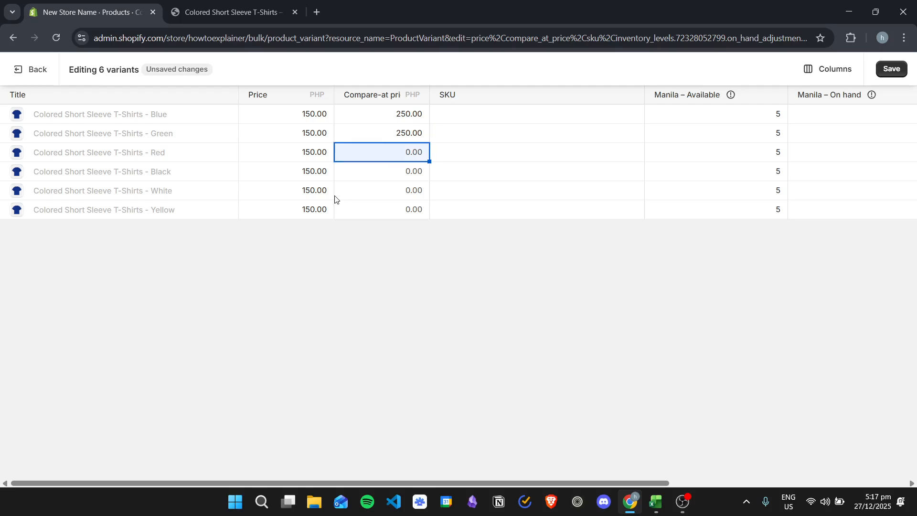
Copy Green's compare-at price of 250.00 to the Red, Black, White and Yellow variants, save, and return to the product.
{"action": "left_click", "coordinate": [379, 132]}
{"action": "left_click_drag", "start_coordinate": [378, 152], "coordinate": [387, 219]}
{"action": "type", "text": "250.00"}
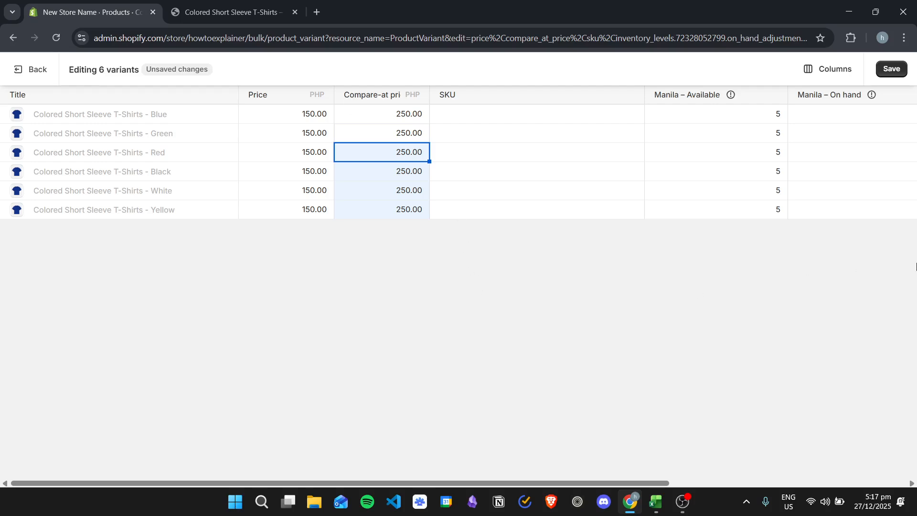
{"action": "left_click", "coordinate": [891, 69]}
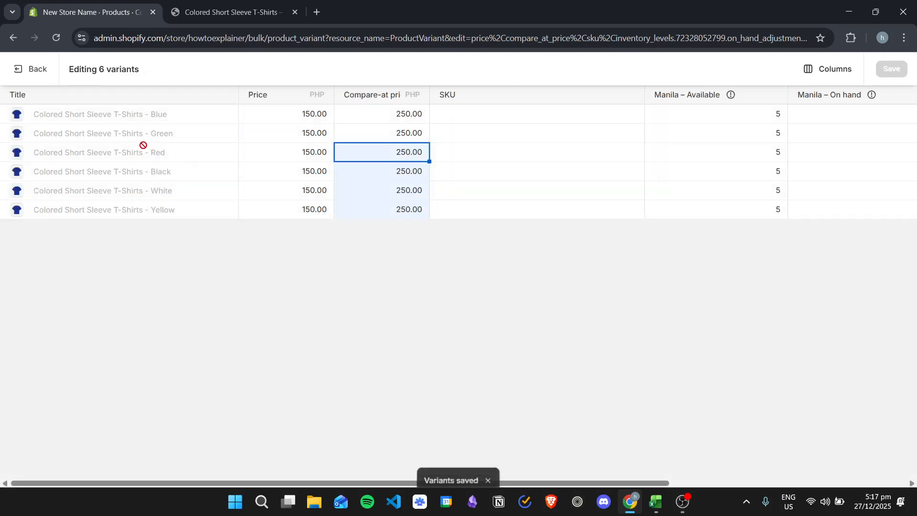
{"action": "left_click", "coordinate": [34, 69]}
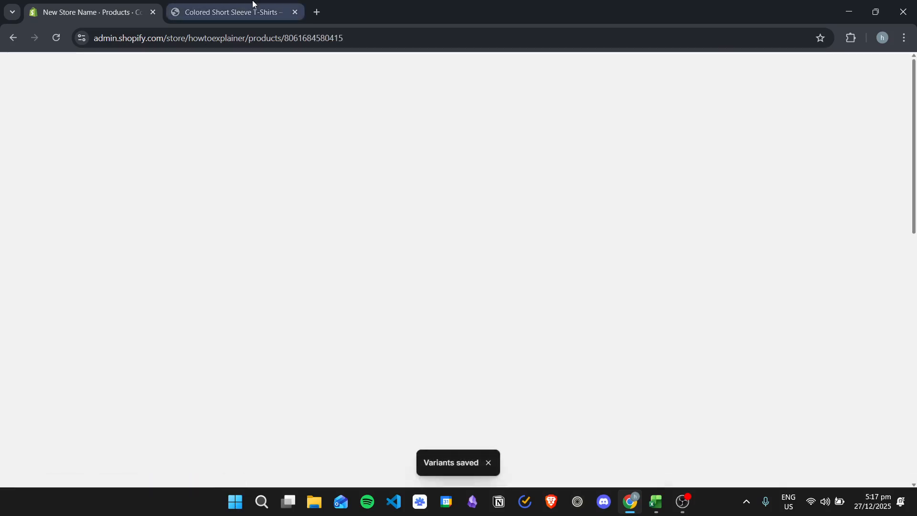
Reload the T-shirts' storefront page, examine the price display of the White, Black, Red, Green and Blue variants, and return to the store admin.
{"action": "left_click", "coordinate": [254, 7]}
{"action": "left_click", "coordinate": [55, 38]}
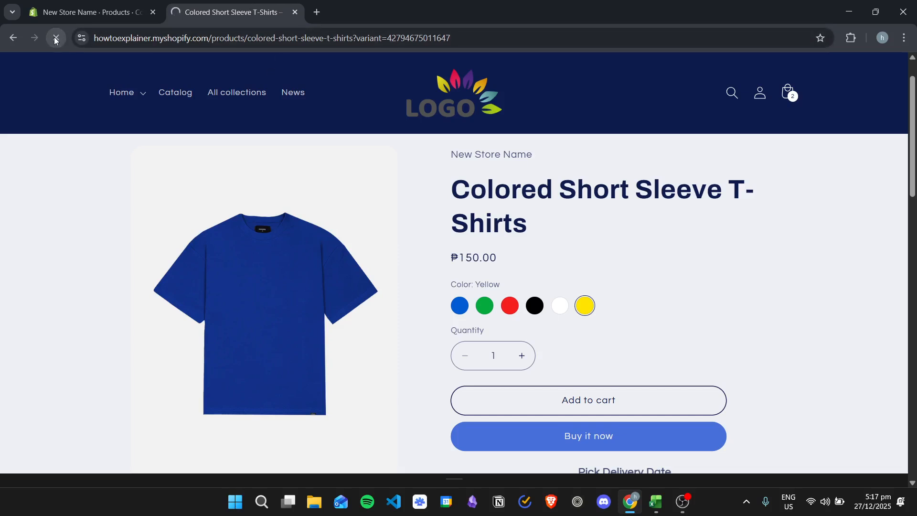
{"action": "left_click", "coordinate": [559, 306]}
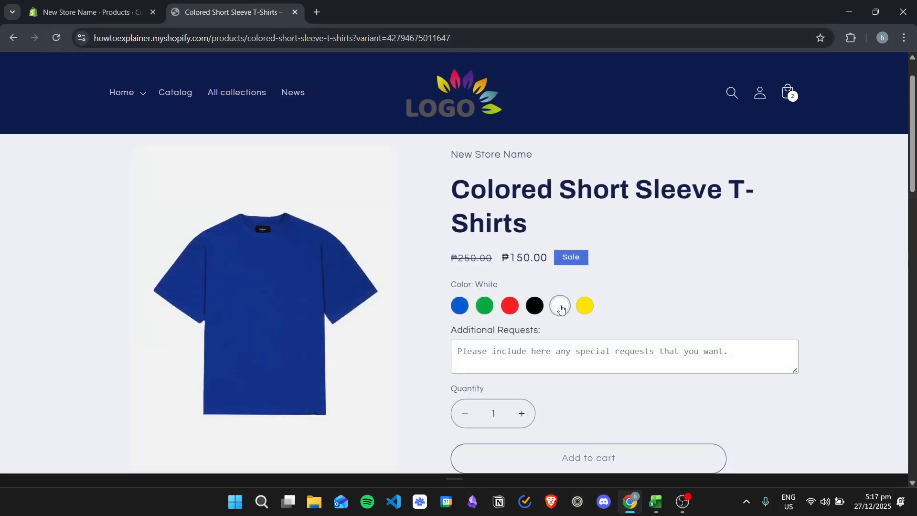
{"action": "left_click", "coordinate": [534, 306]}
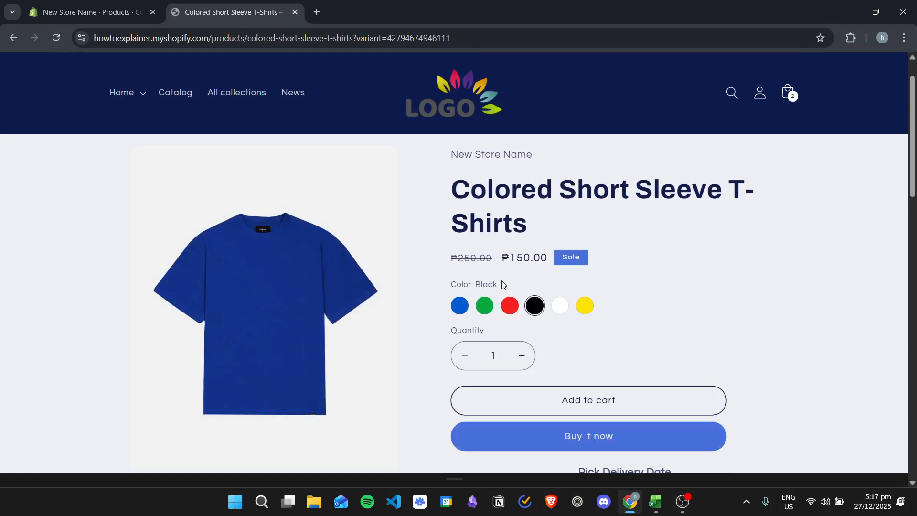
{"action": "left_click", "coordinate": [510, 308]}
{"action": "left_click", "coordinate": [484, 306]}
{"action": "left_click", "coordinate": [459, 306]}
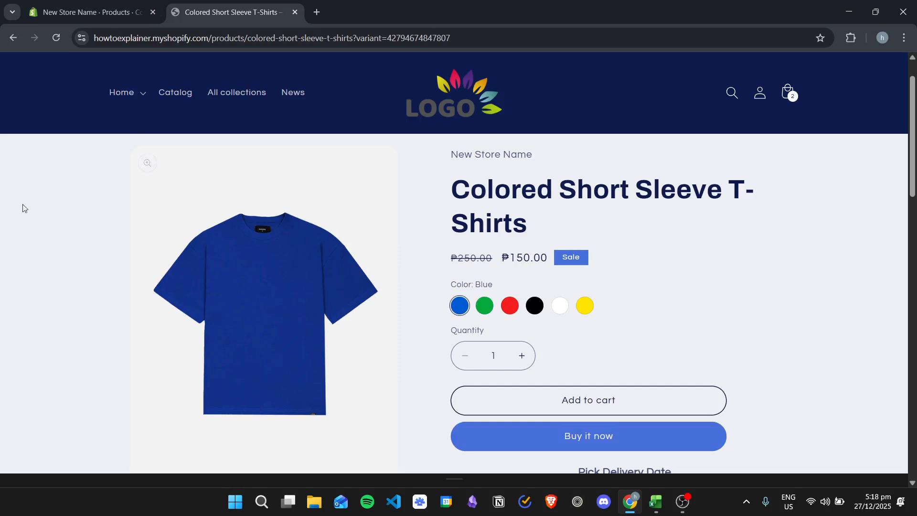
{"action": "left_click", "coordinate": [85, 6]}
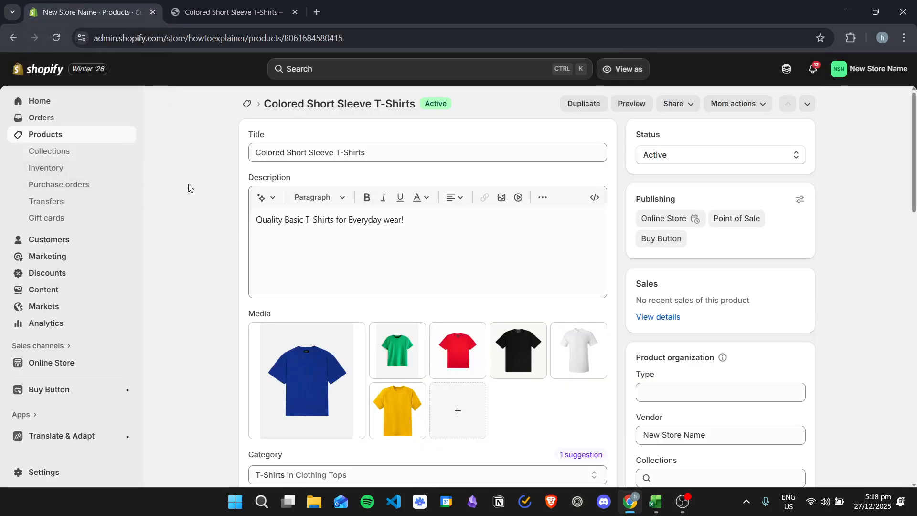